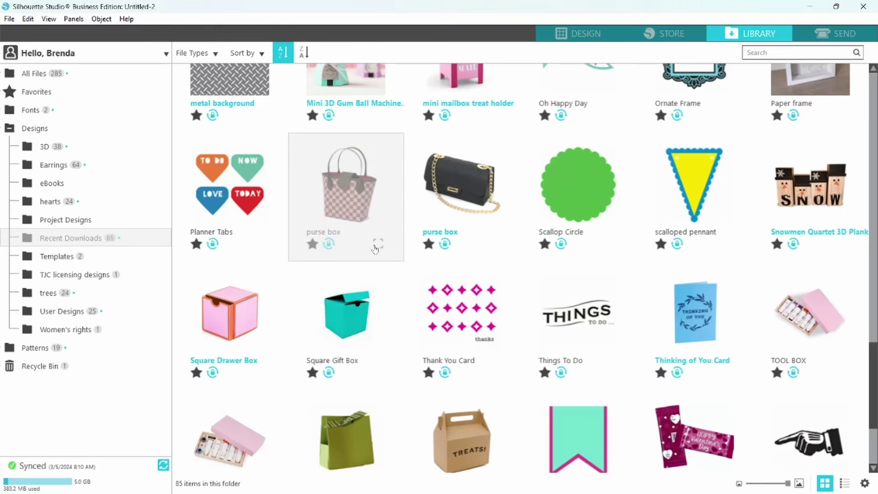
Step: Preview the purse box design, then merge it onto the Untitled-2 page (about 9.449 x 10.793 in)
click(376, 247)
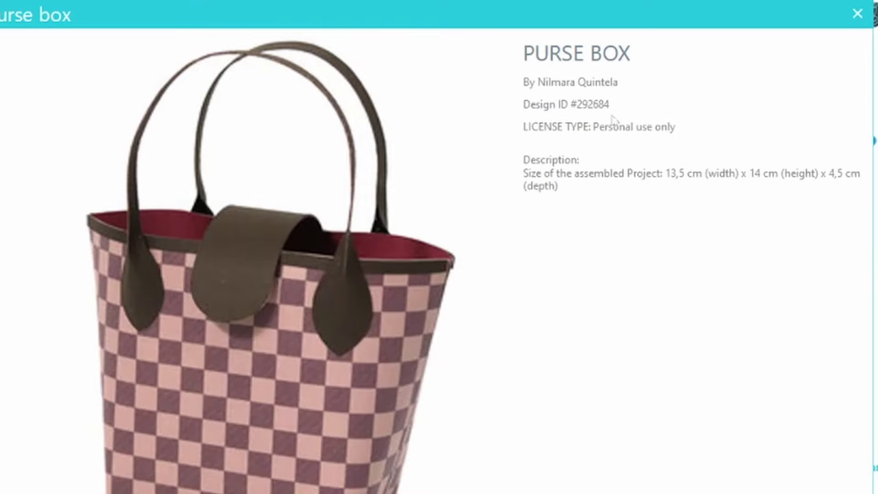
click(857, 13)
right_click(360, 208)
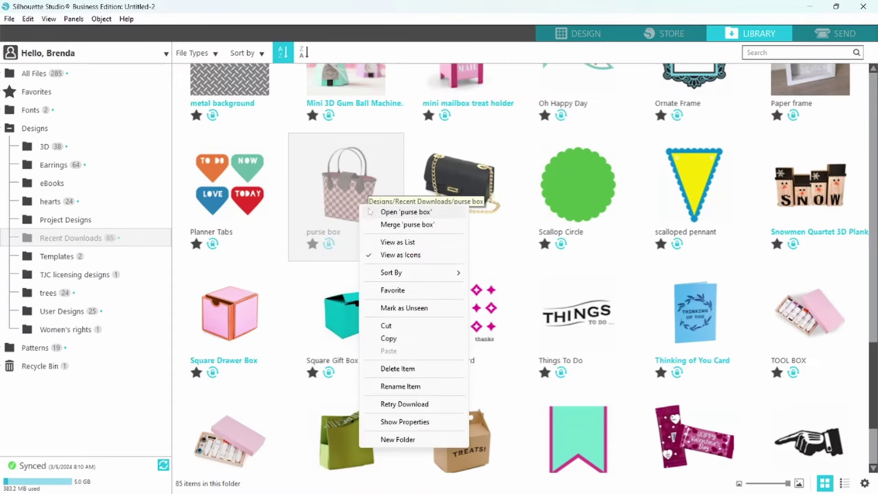
click(397, 225)
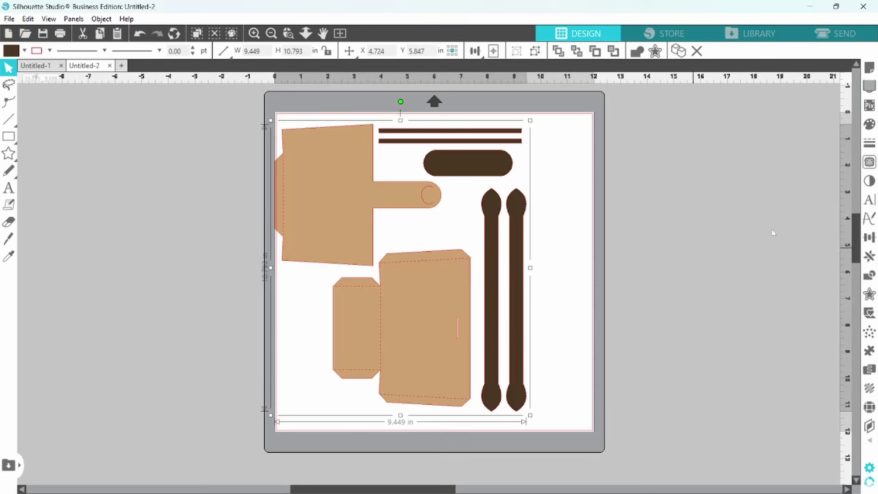
Step: Rotate the purse box pieces 45° with the Transform panel's Rotate options and shift them up-left
click(870, 238)
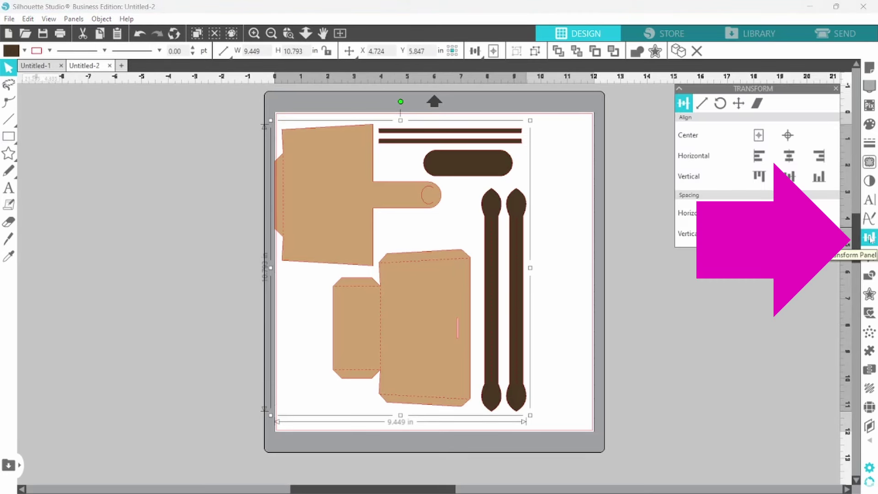
click(721, 104)
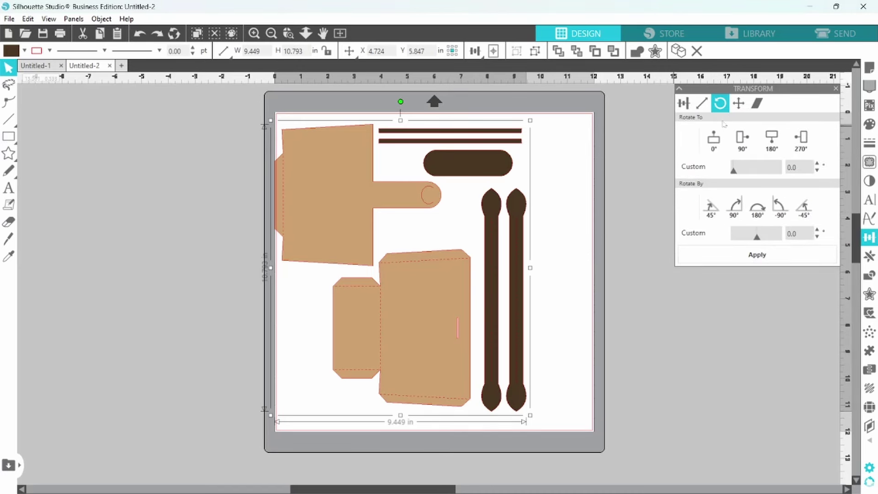
click(711, 209)
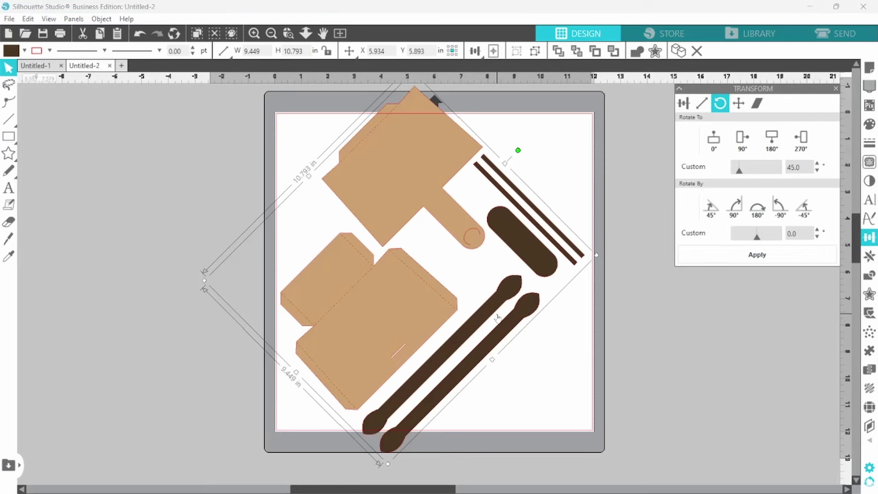
drag(498, 317, 412, 286)
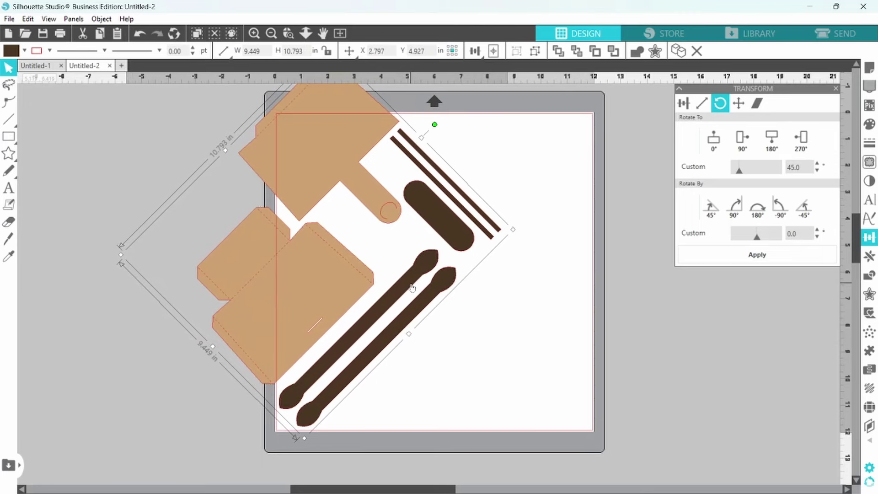
Step: Enlarge the pieces to about 16.634 x 19.001 in and rotate them back to 0°
click(272, 34)
click(272, 34)
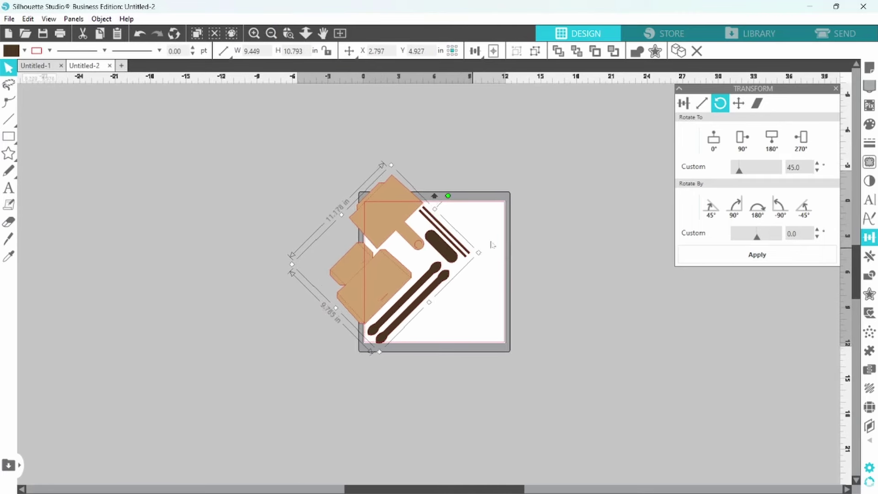
drag(479, 252, 500, 226)
drag(559, 183, 541, 185)
click(340, 33)
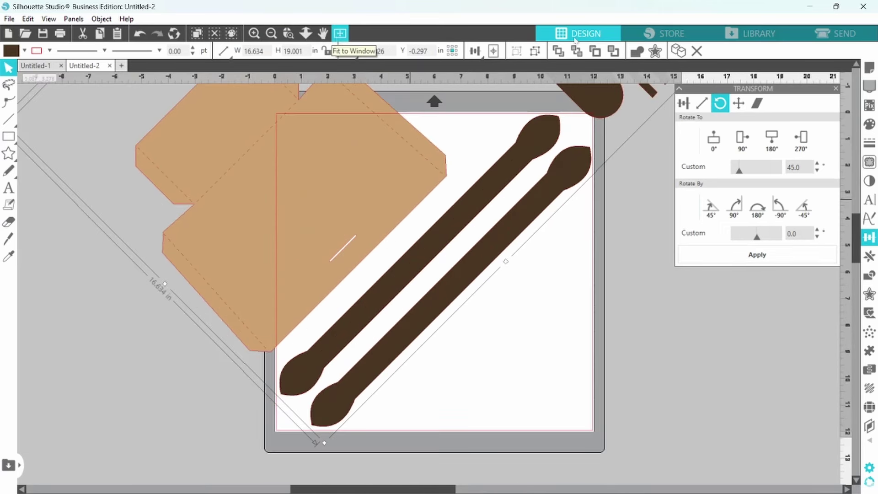
click(714, 140)
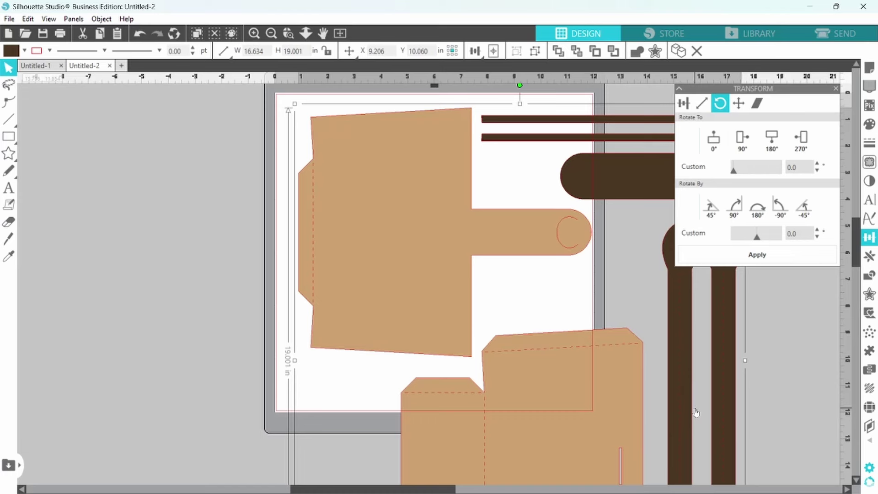
Step: Ungroup the purse box pieces and pull the large panel's dashed score line off to the left
right_click(424, 302)
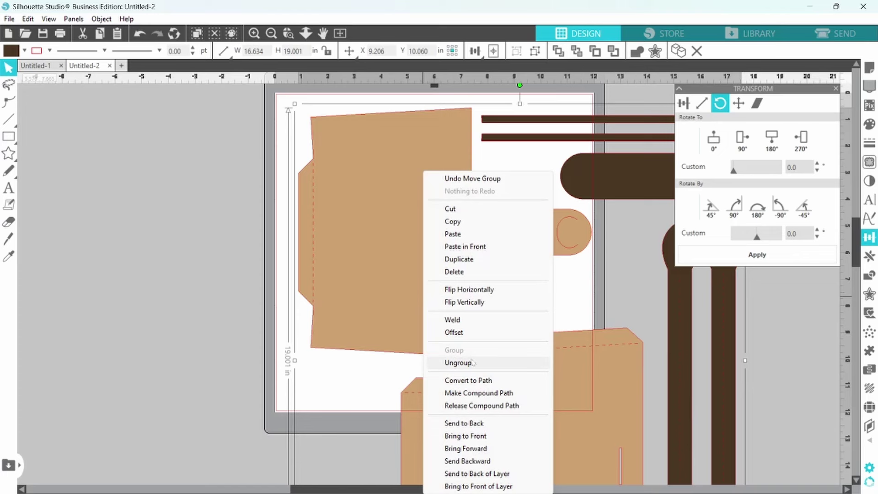
click(458, 363)
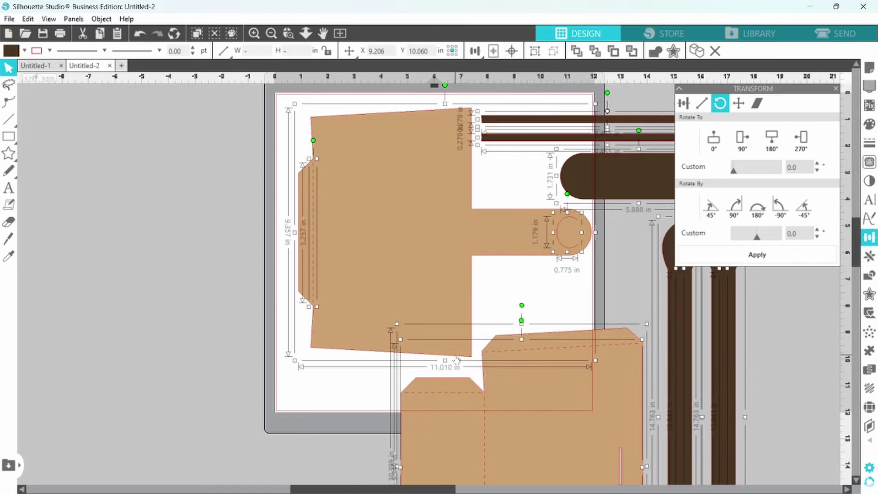
click(314, 297)
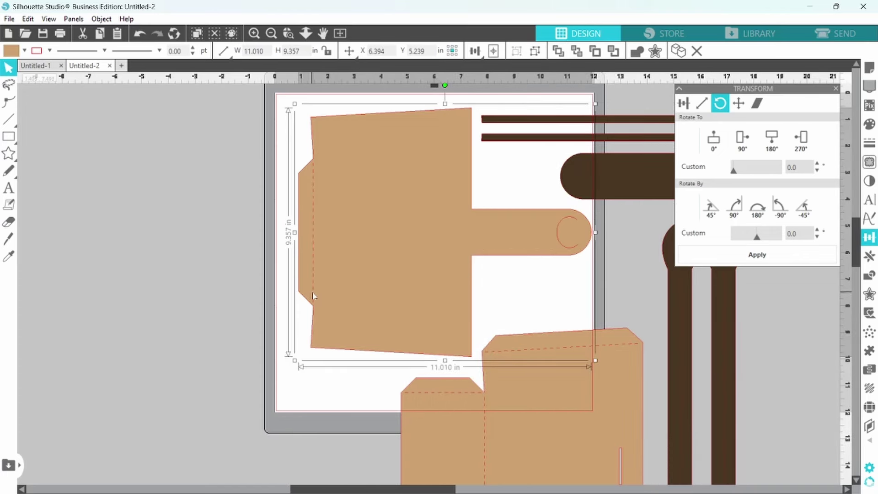
drag(314, 281, 228, 280)
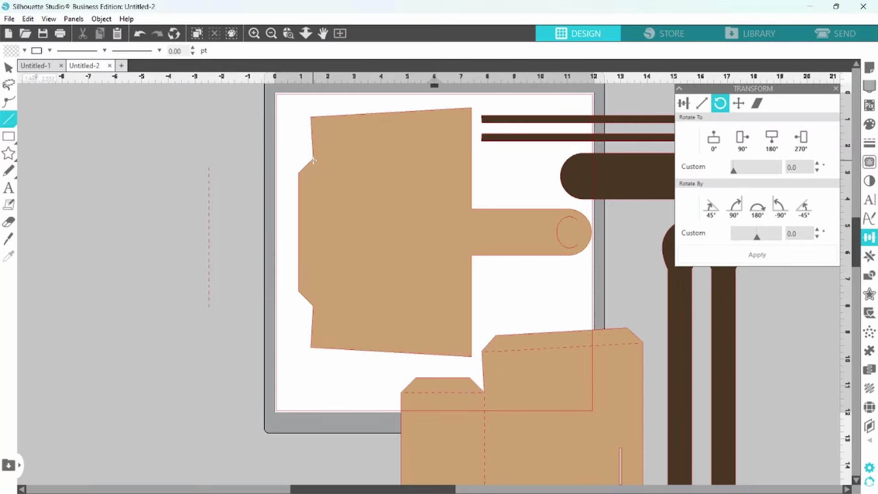
Step: Draw a solid vertical line along the panel's left fold and group it with the panel
drag(313, 161, 317, 308)
key(z)
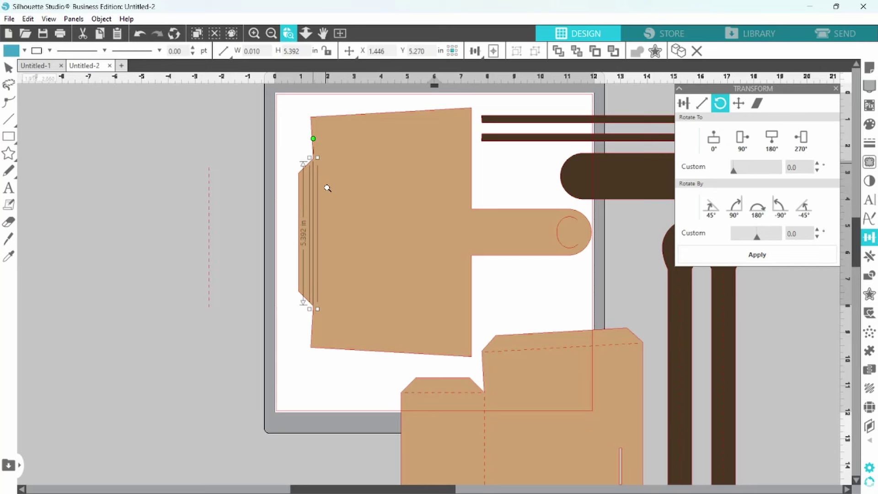
click(316, 193)
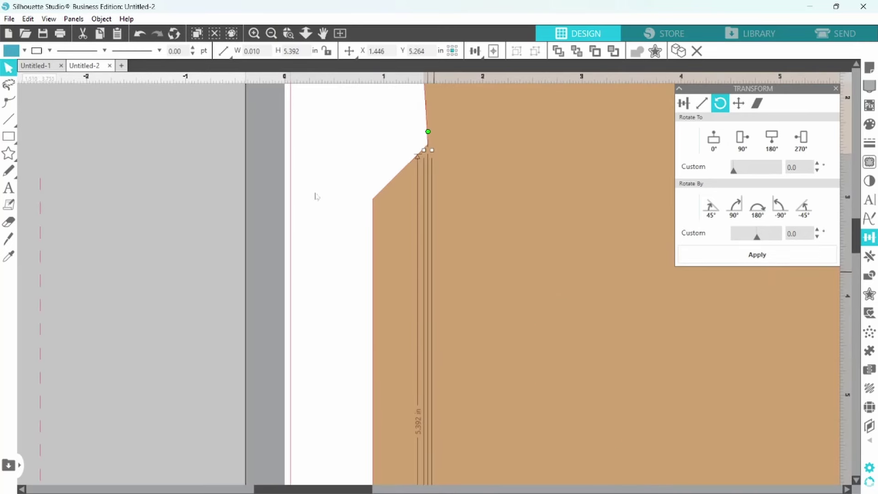
click(315, 197)
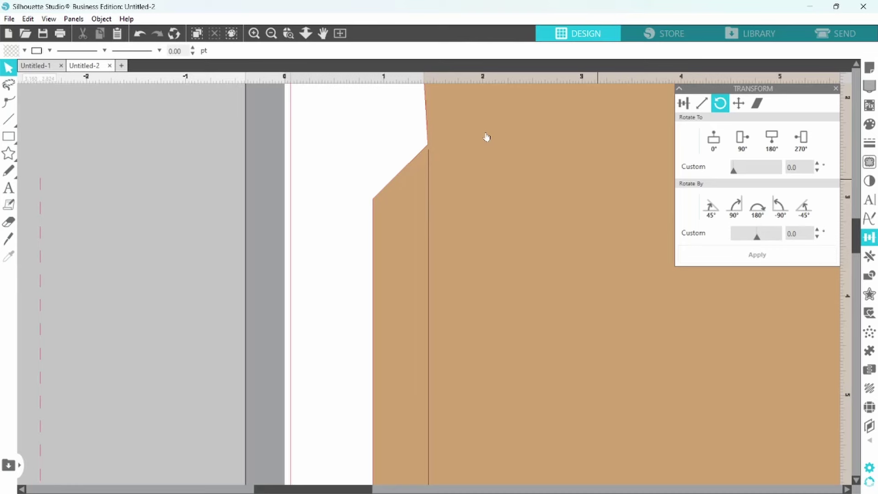
click(340, 34)
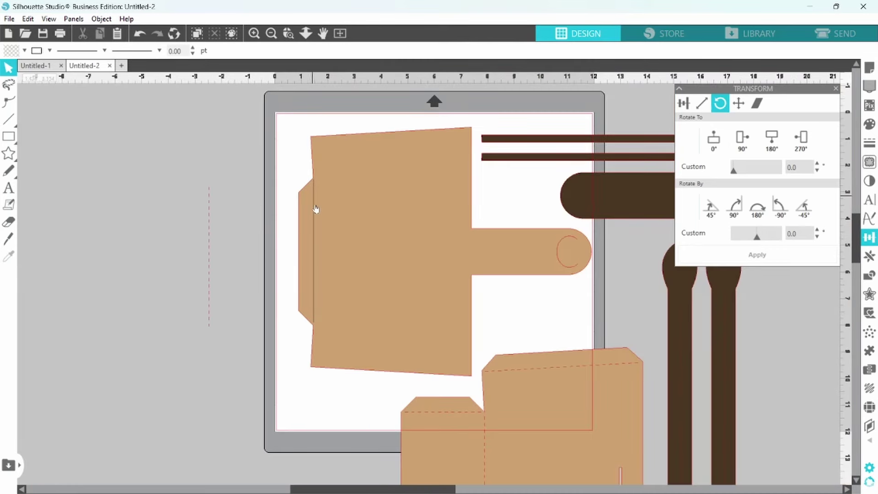
click(333, 214)
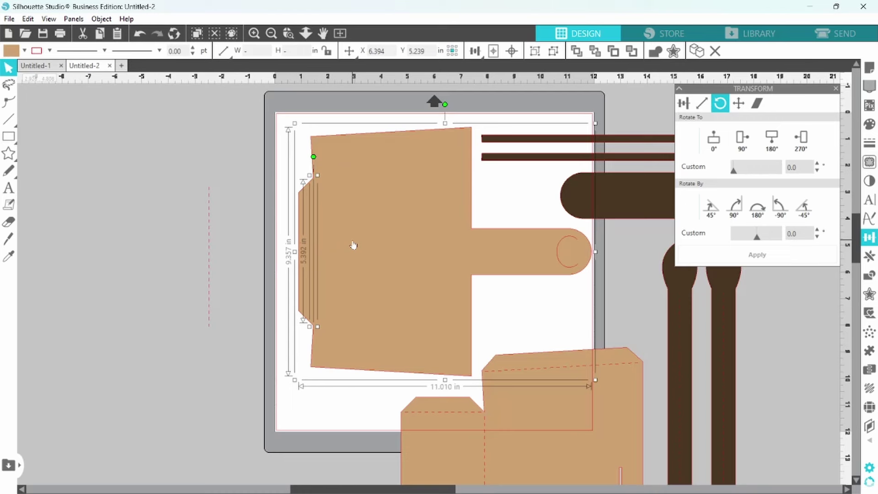
right_click(353, 243)
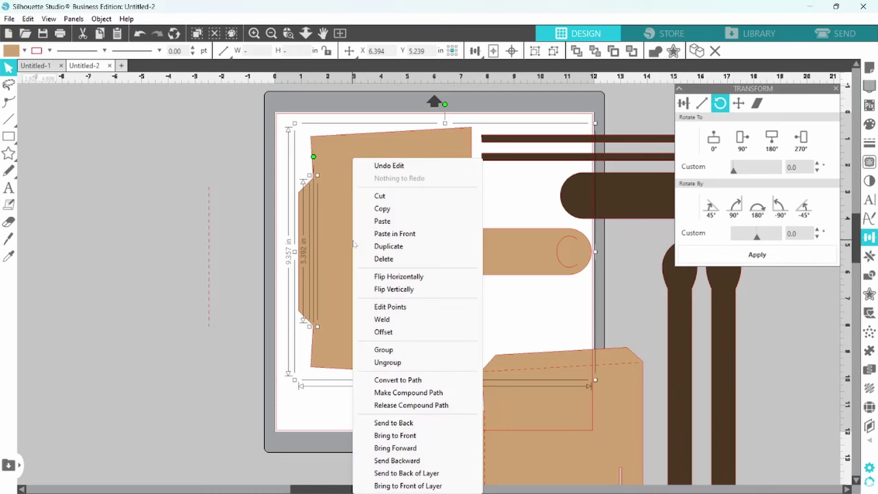
click(385, 349)
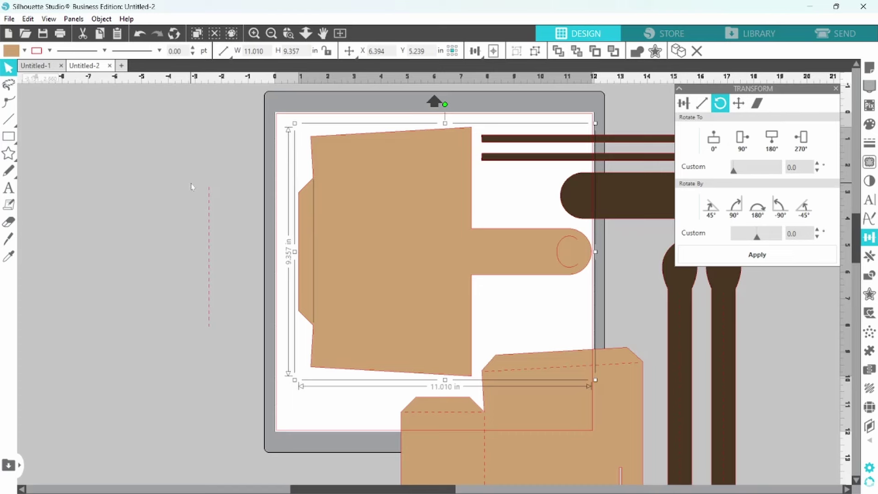
Step: Delete the leftover dashed fold line beside the mat
drag(191, 186, 214, 227)
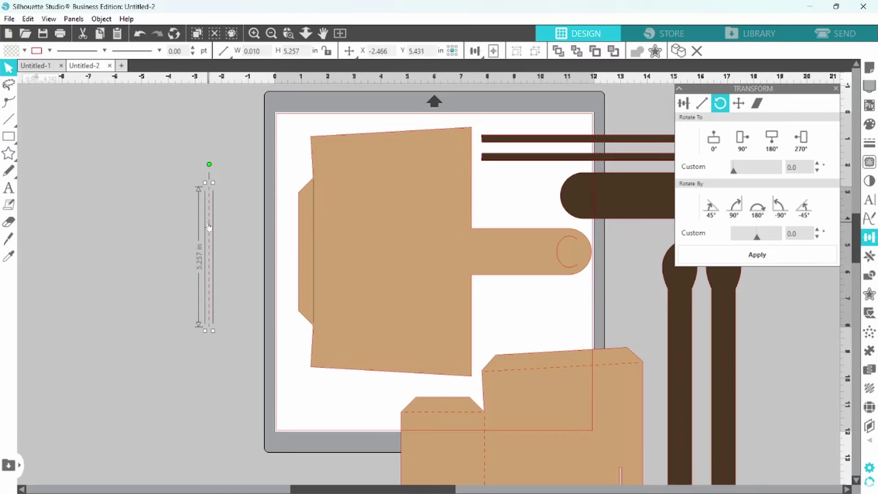
right_click(208, 227)
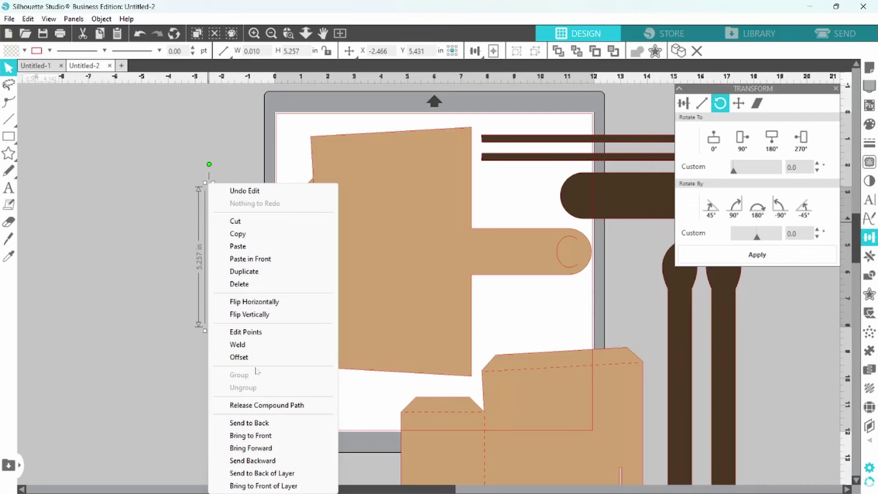
click(252, 285)
Step: Move the panel left and the box piece off its dashed score lines, then delete the unneeded shape
drag(375, 279, 9, 279)
scroll(73, 253, left, 2)
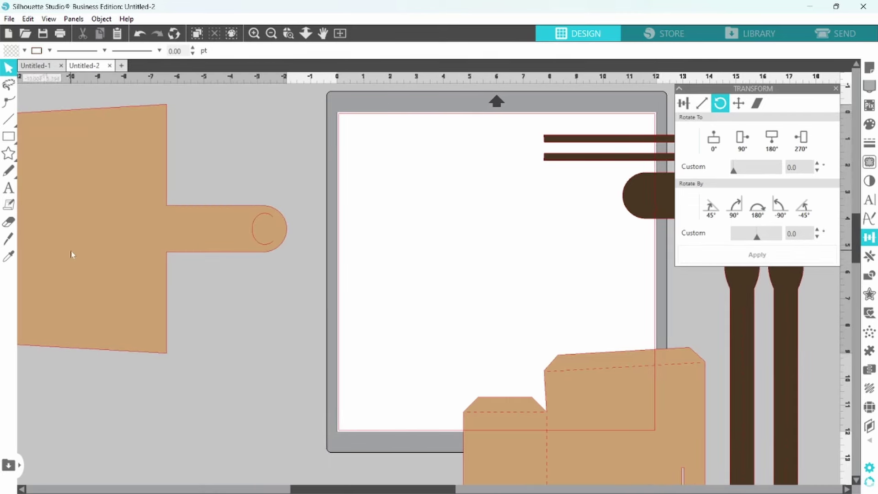
drag(543, 424, 526, 367)
scroll(526, 367, down, 3)
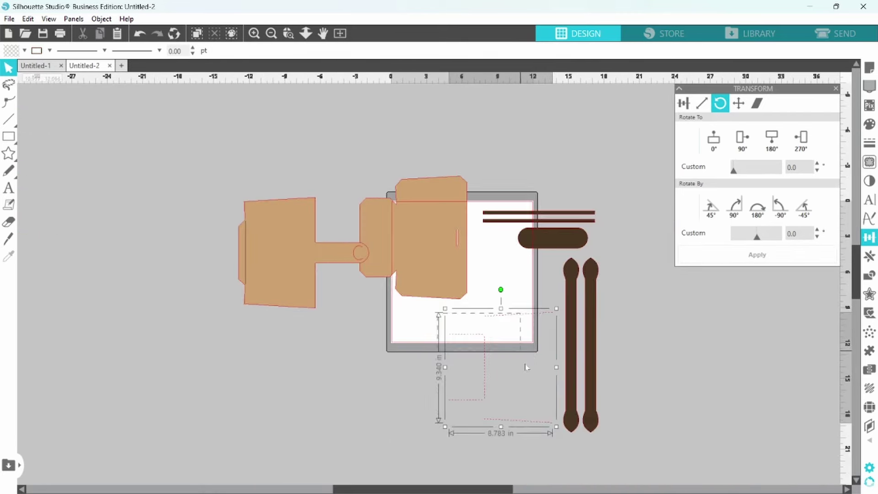
right_click(536, 433)
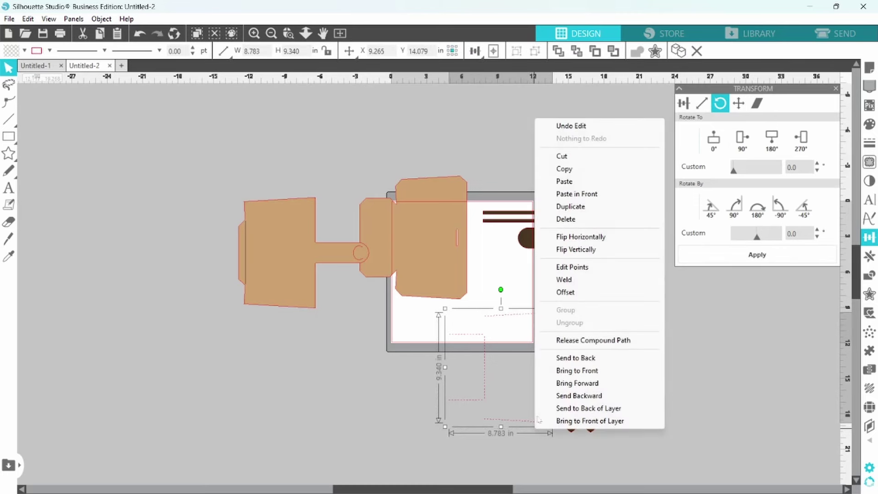
click(567, 219)
Step: Move the box piece onto the mat and draw an angled fold line across its top flap
drag(427, 238, 471, 294)
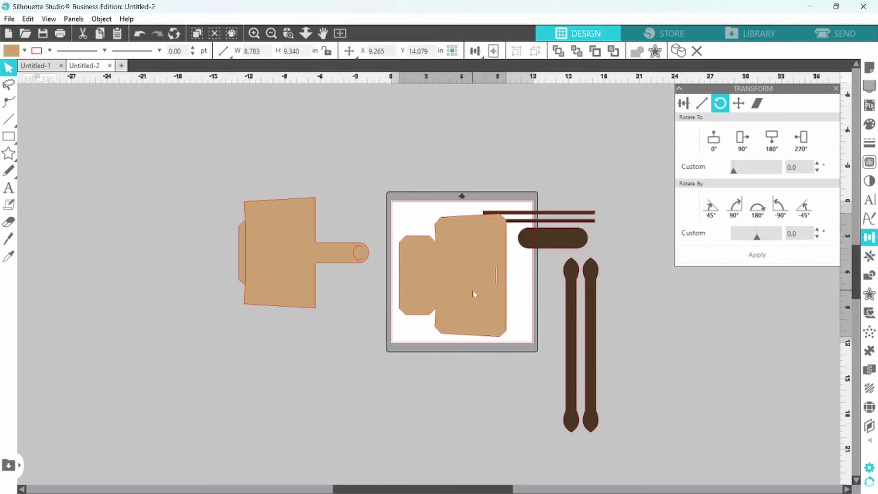
click(554, 238)
scroll(484, 272, up, 3)
key(backslash)
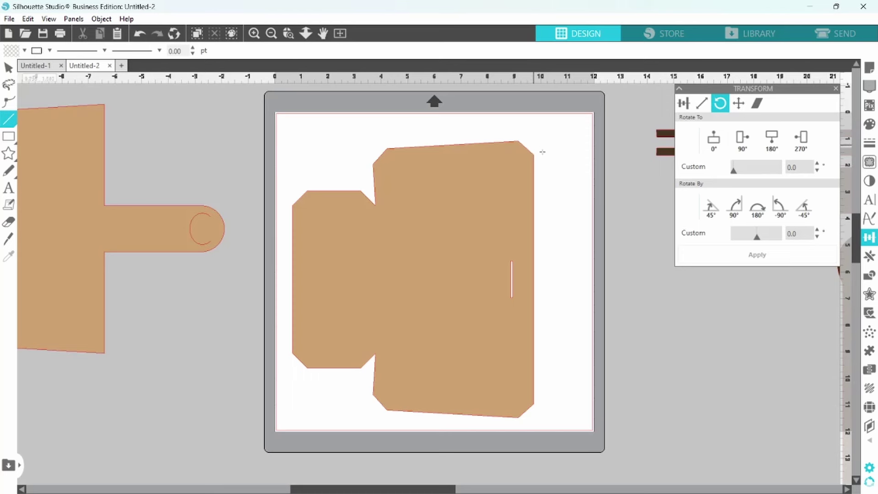
click(374, 164)
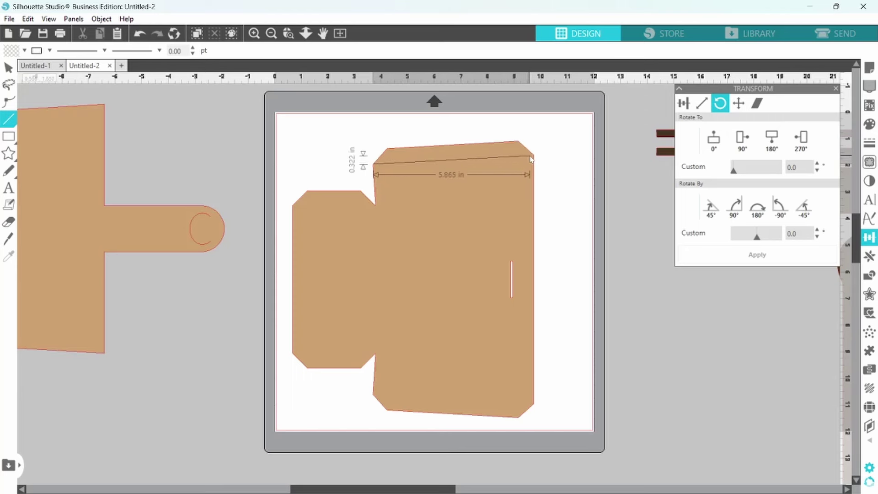
click(532, 158)
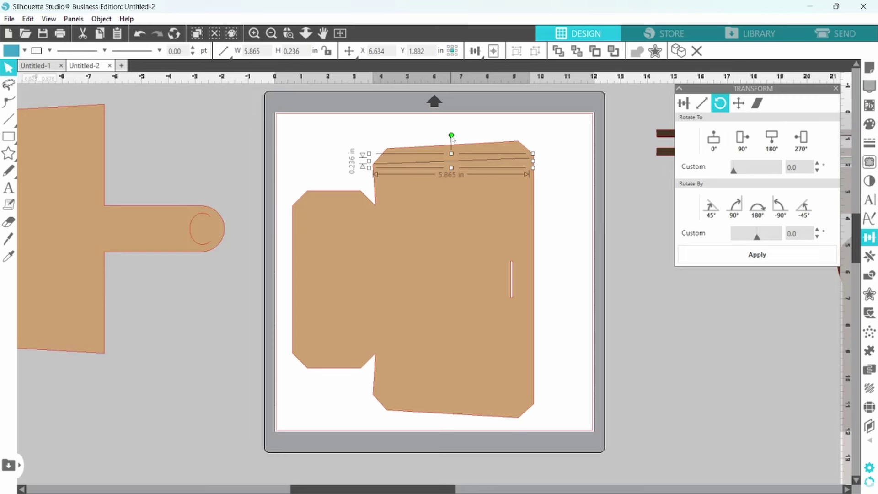
drag(453, 140, 453, 140)
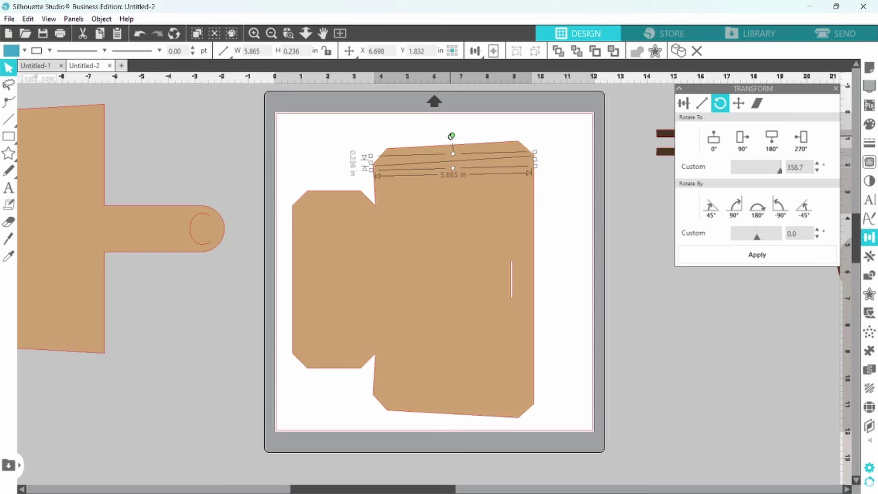
drag(452, 137, 452, 135)
Step: Draw two horizontal fold lines across the small octagon and select both box pieces
key(Tab)
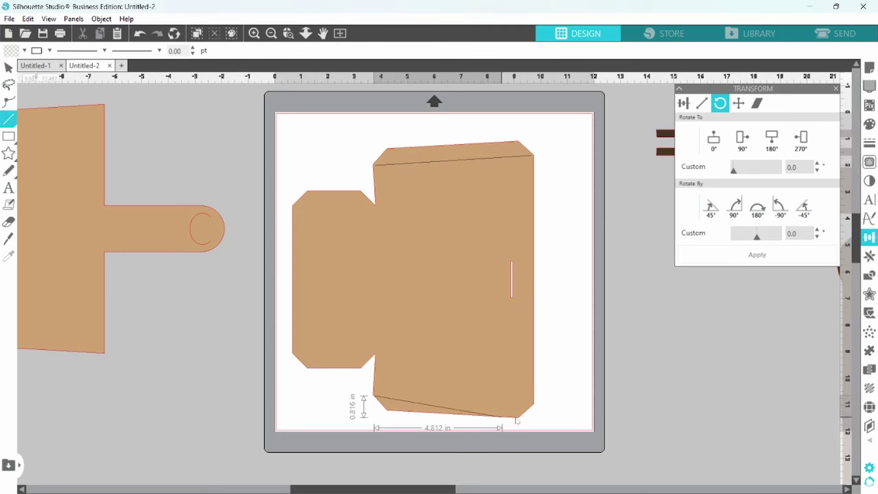
key(Tab)
key(backslash)
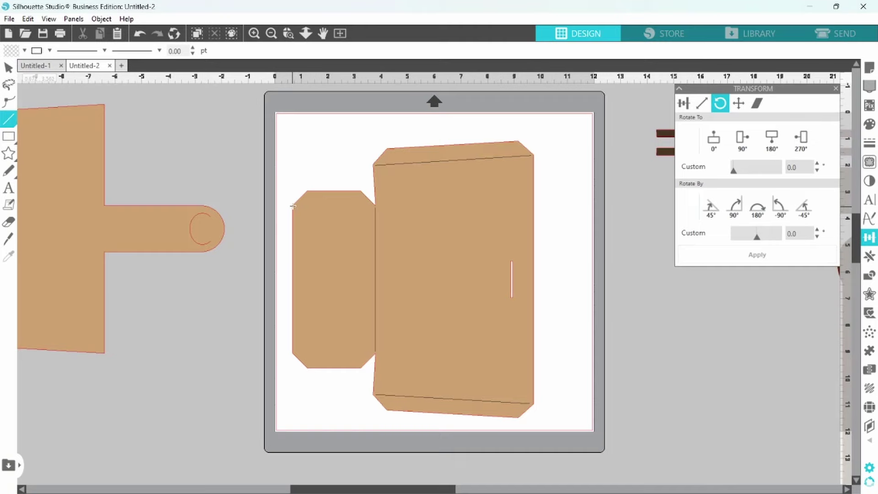
drag(292, 206, 375, 206)
key(backslash)
drag(292, 353, 375, 353)
drag(297, 117, 544, 426)
right_click(493, 340)
Step: Group the box pieces with their fold lines and move them off the mat to the left
click(519, 210)
drag(457, 274, 155, 275)
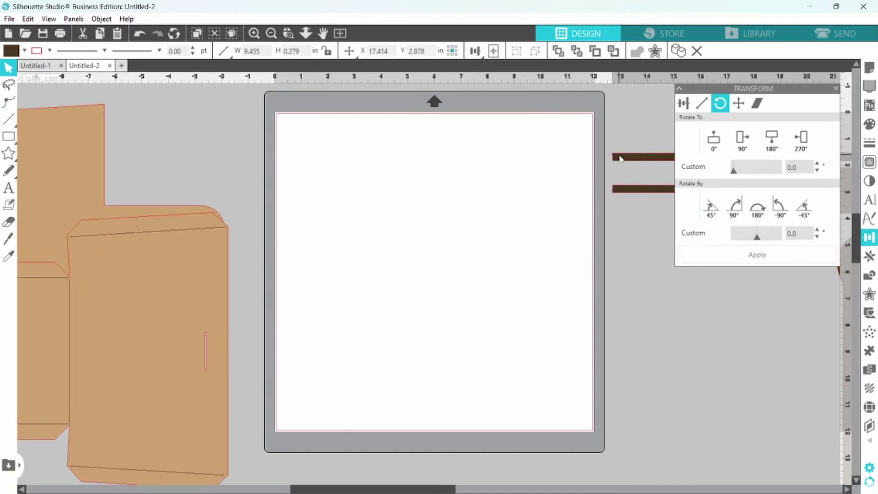
scroll(667, 326, down, 1)
Step: Bring the brown strap pieces onto the mat and delete the stray object
drag(716, 326, 448, 221)
click(451, 183)
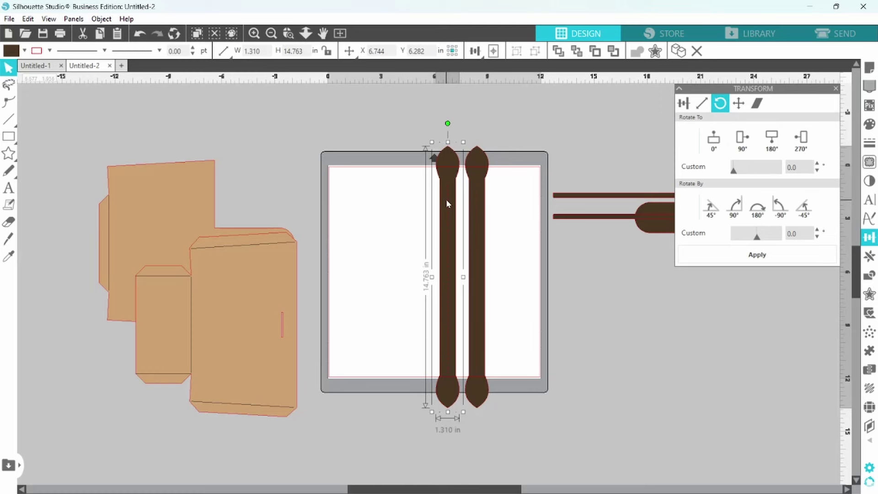
right_click(450, 183)
click(254, 33)
click(447, 218)
right_click(429, 175)
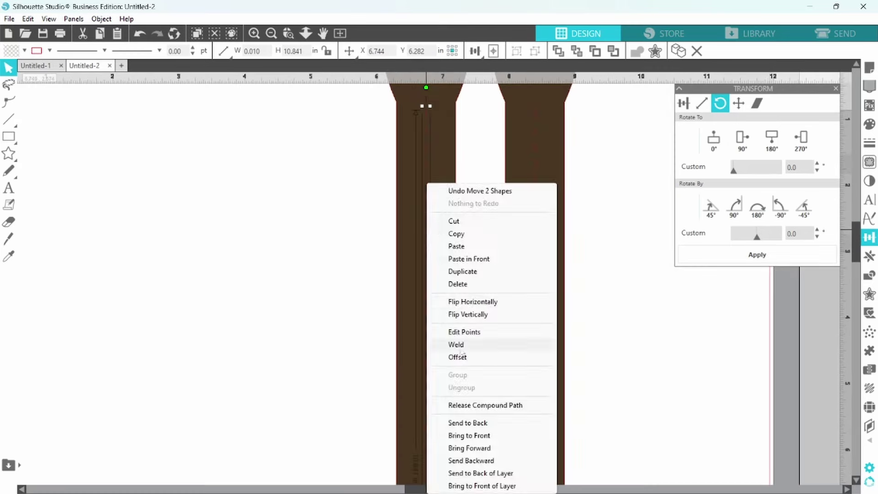
click(535, 217)
right_click(535, 217)
click(565, 285)
Step: Move the thin centre line onto the right strap and slide the left strap beside it
scroll(293, 182, down, 1)
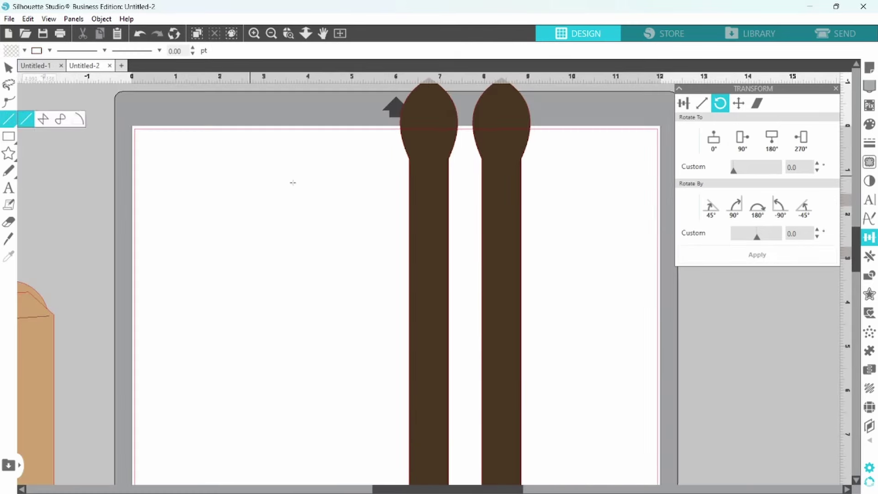
click(324, 412)
drag(325, 274, 496, 261)
drag(305, 173, 387, 162)
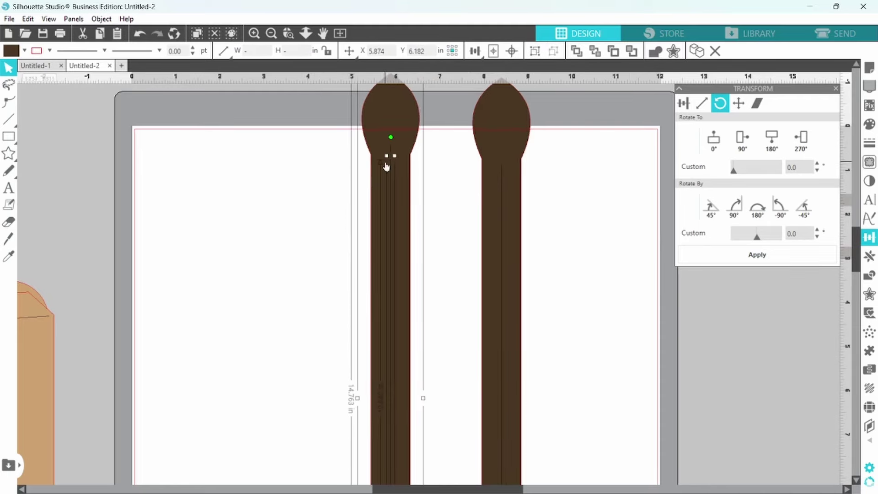
click(492, 296)
click(272, 33)
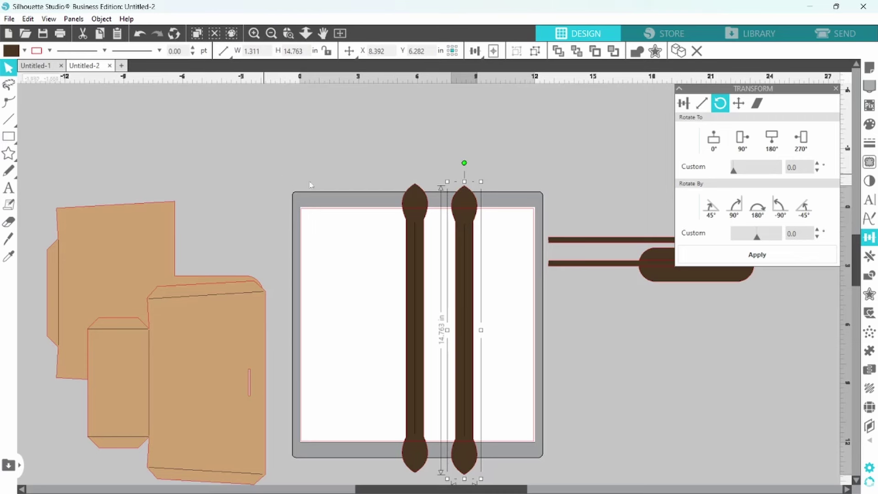
drag(412, 207, 433, 209)
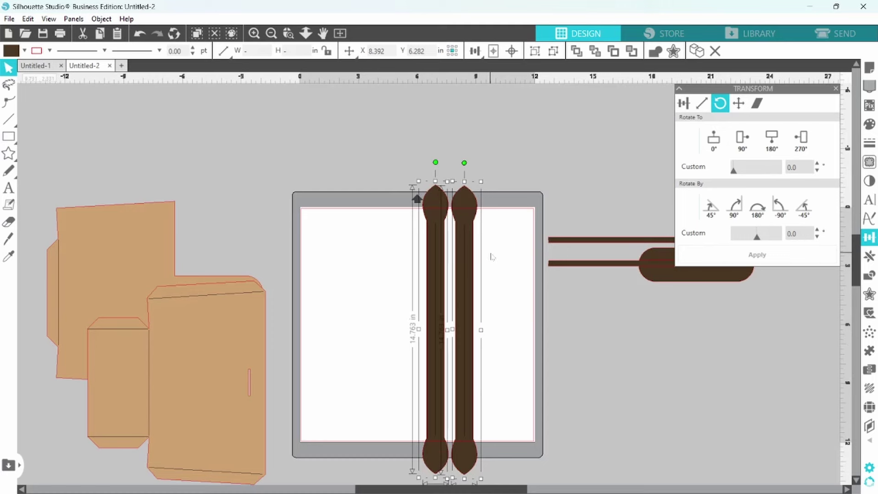
Step: Group the two straps, then turn the thin strips upright (270°) and place them beside the straps
right_click(487, 256)
click(494, 350)
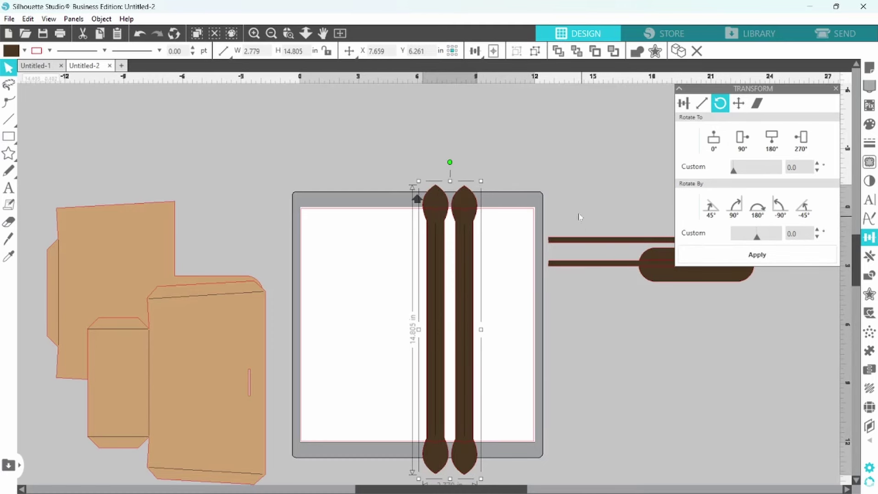
click(595, 240)
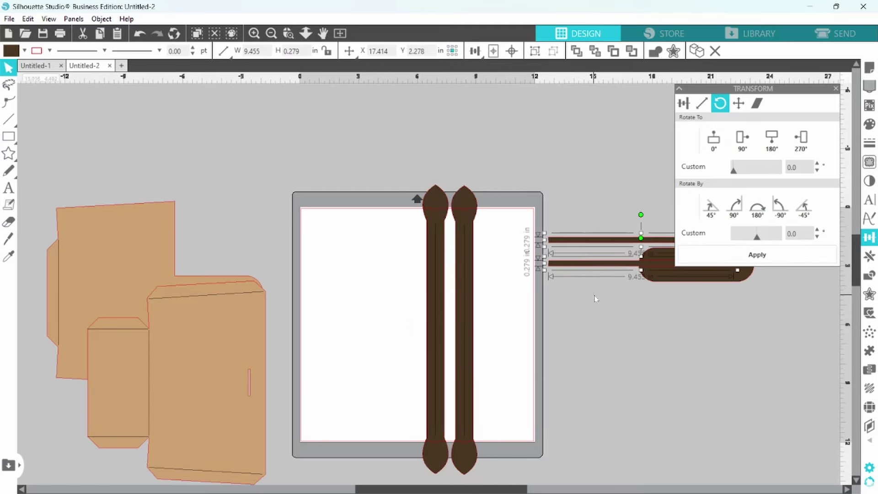
click(800, 149)
drag(640, 275, 416, 296)
click(386, 278)
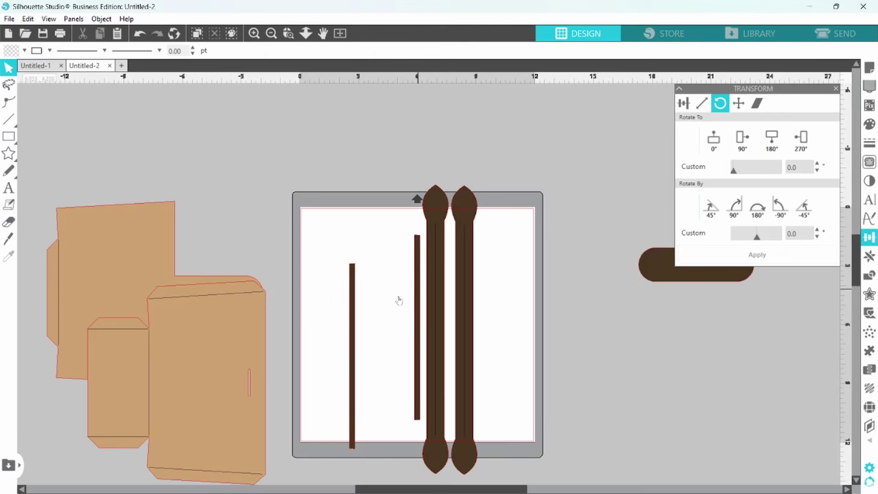
drag(353, 319, 412, 297)
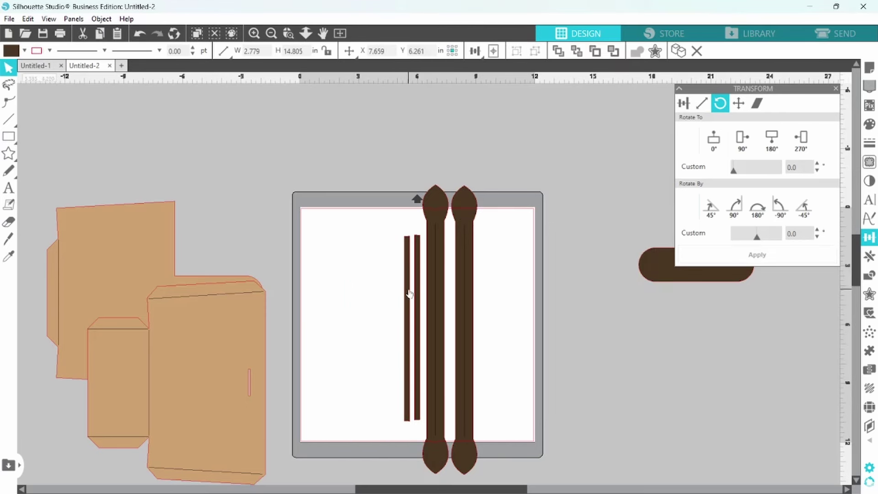
drag(653, 271, 551, 277)
Step: Set the pill upright beside the strips, group all the brown pieces, and rotate the group 45°
click(802, 139)
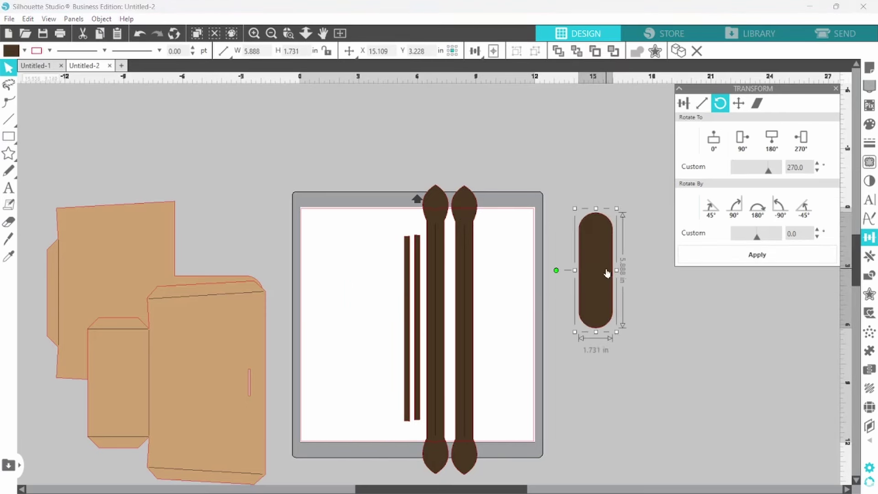
drag(605, 271, 393, 327)
drag(360, 234, 461, 367)
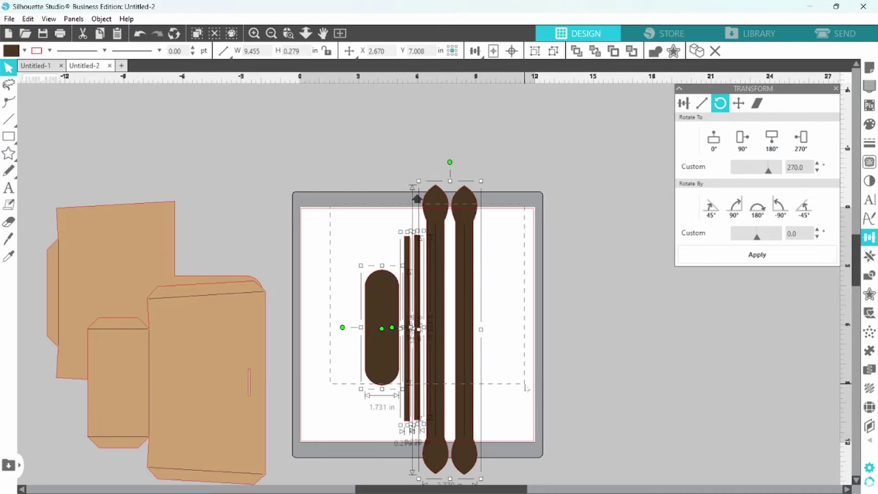
right_click(460, 367)
click(485, 219)
click(712, 208)
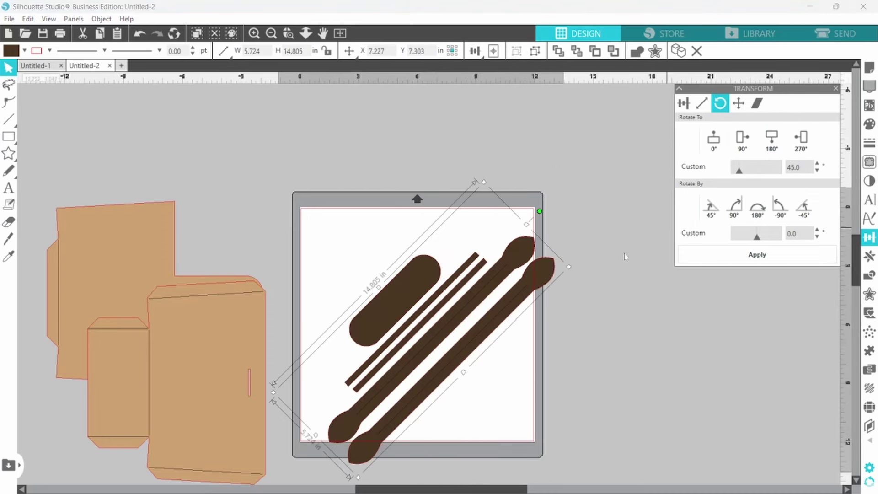
drag(538, 283, 514, 258)
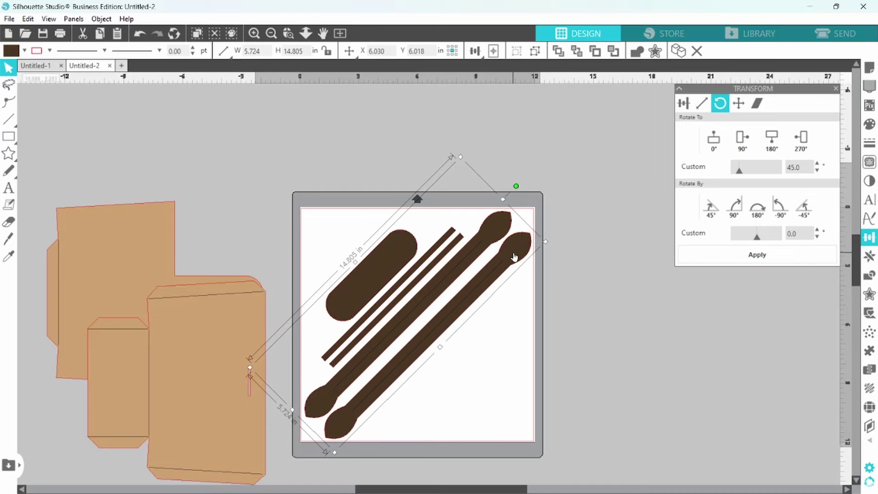
drag(220, 305, 189, 143)
Step: In the Send panel, expand Carriage 1 (Score & Emboss Paper) and raise its blade depth one step
key(Escape)
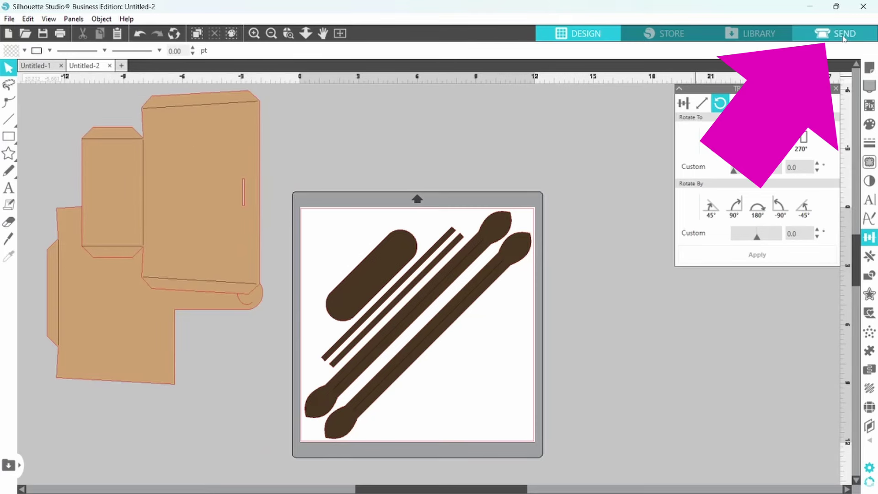
click(844, 37)
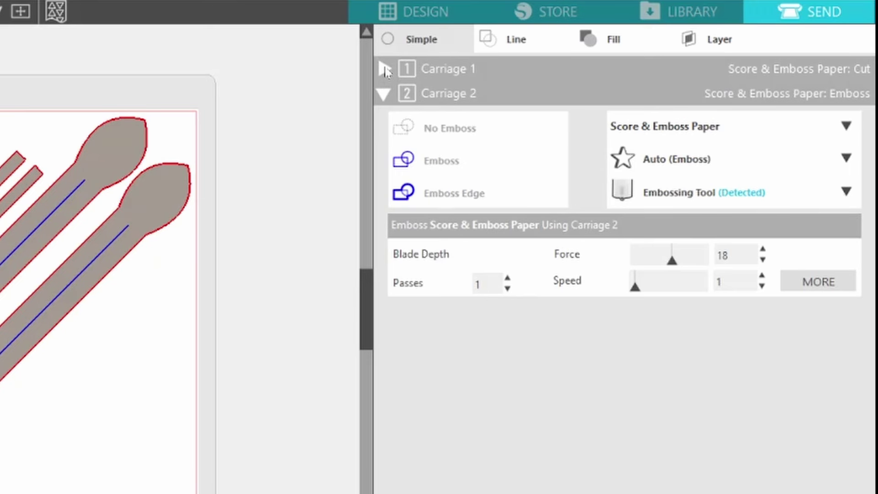
click(384, 69)
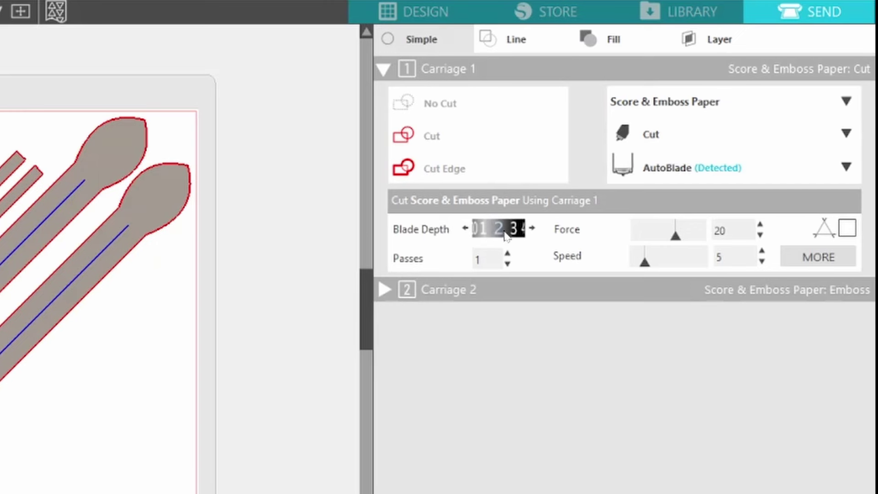
click(532, 229)
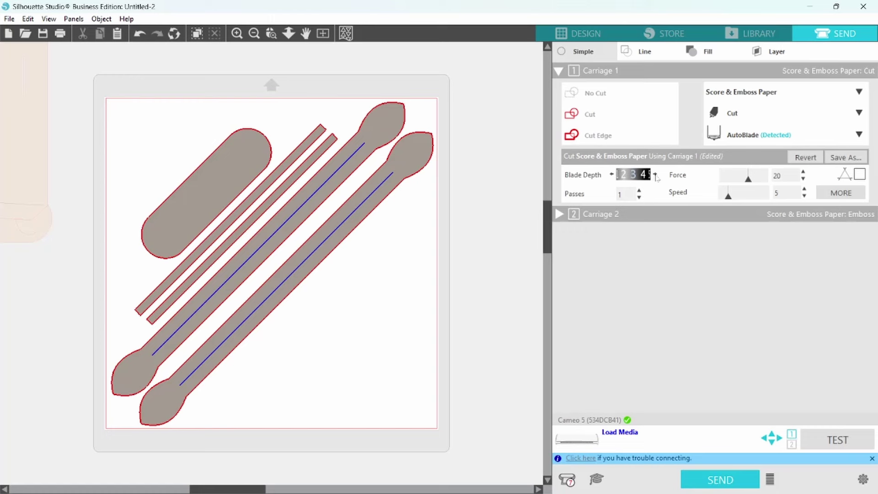